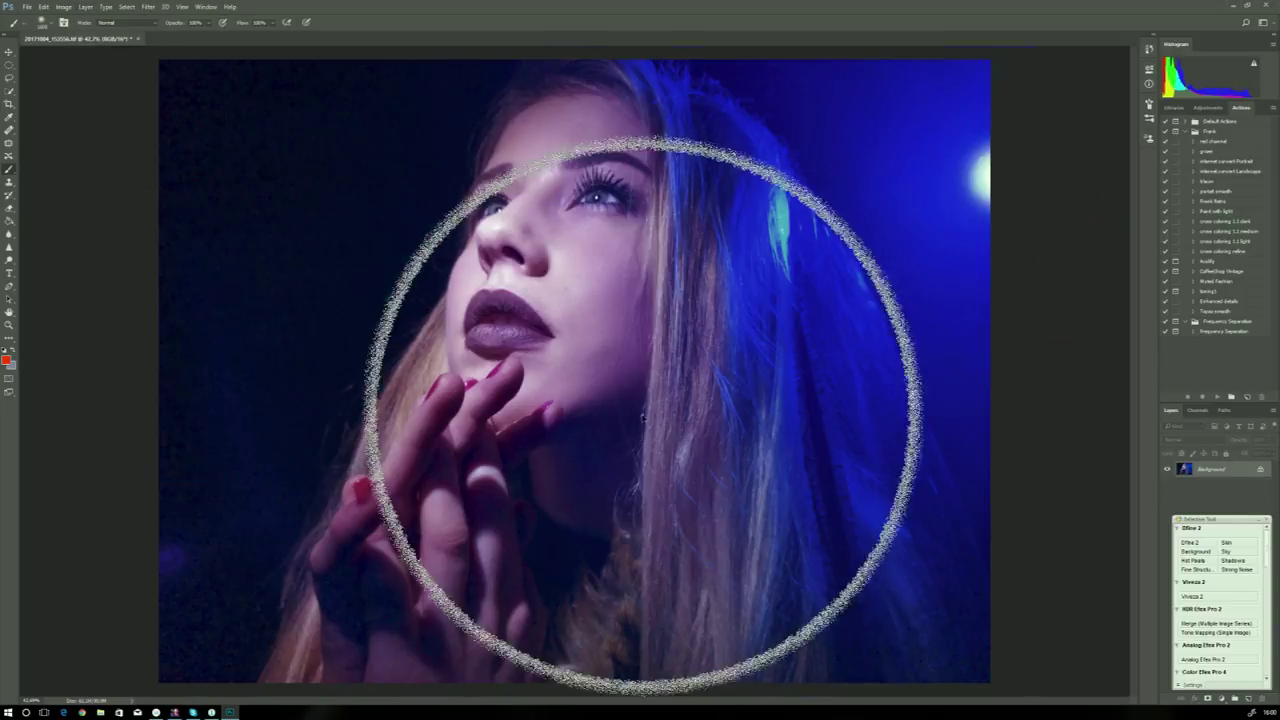
# - Zoom in and dodge the iris and catchlight of the portrait's eye
pyautogui.scroll(5, 586, 313)
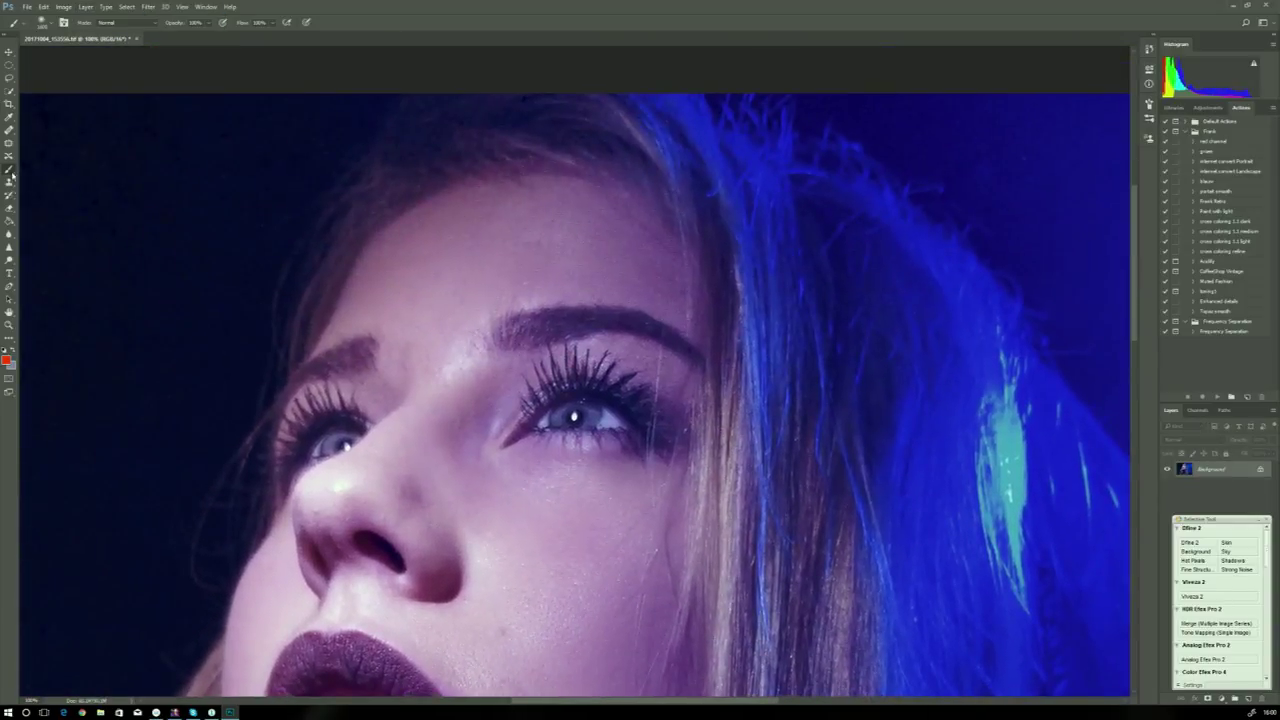
pyautogui.click(9, 260)
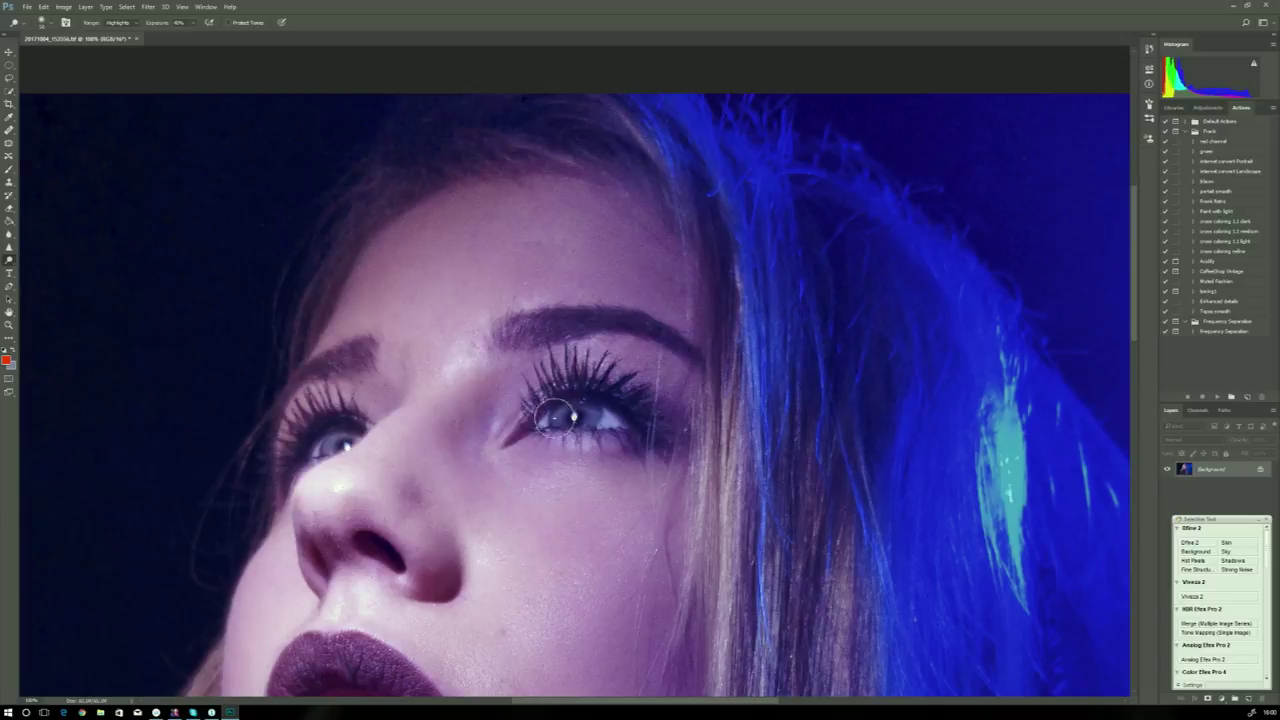
pyautogui.moveTo(556, 418); pyautogui.dragTo(588, 415)
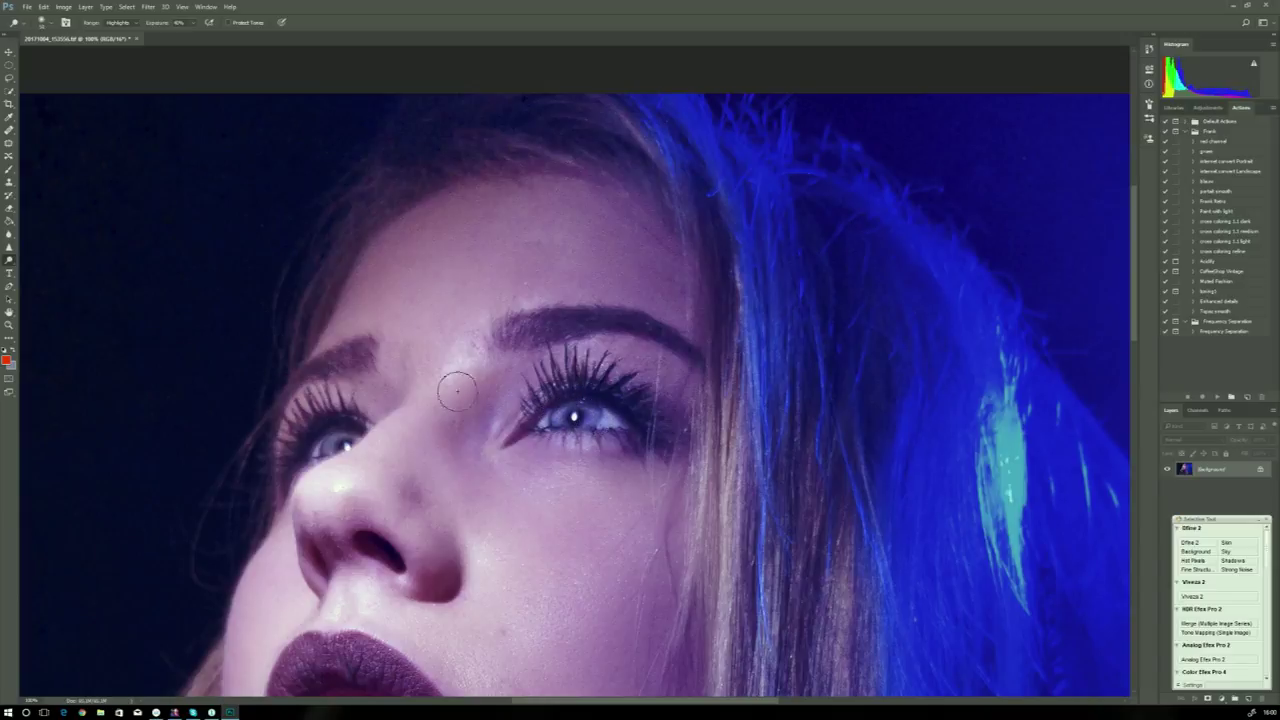
# - Fit the image on screen, then save and close the blue-lit portrait
pyautogui.click(183, 8)
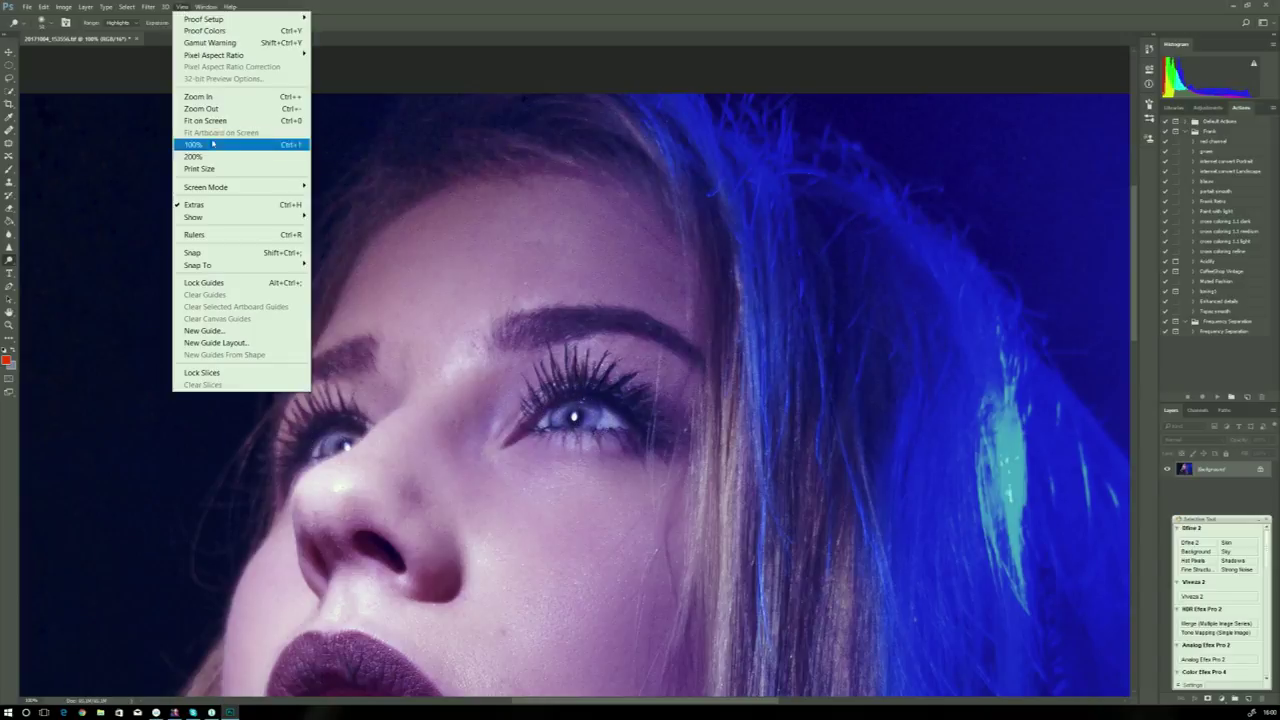
pyautogui.click(212, 123)
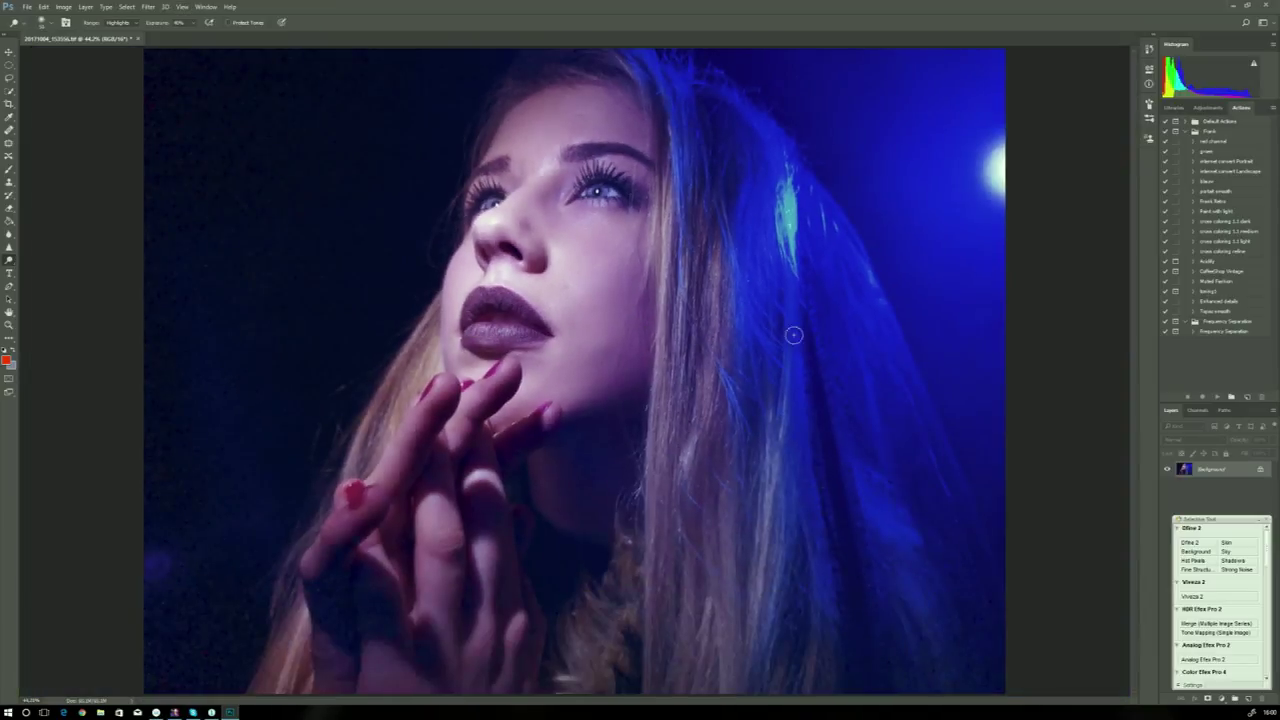
pyautogui.click(28, 7)
pyautogui.click(49, 73)
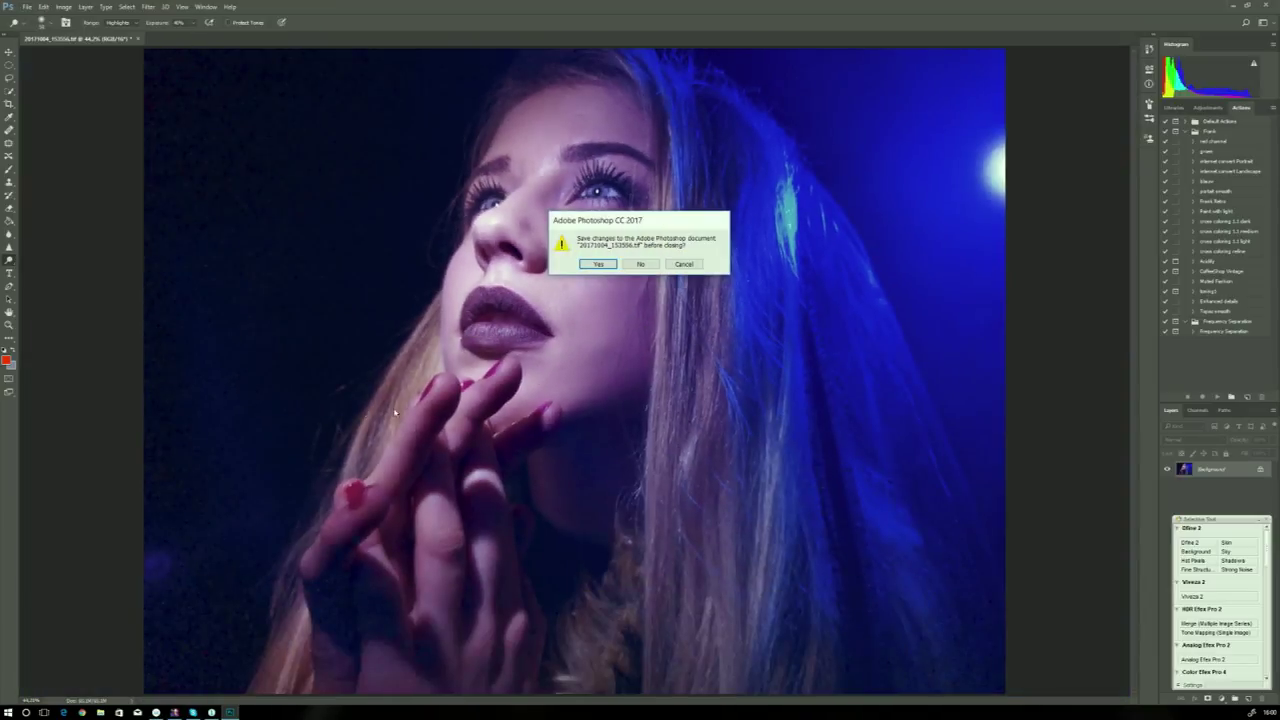
pyautogui.click(605, 265)
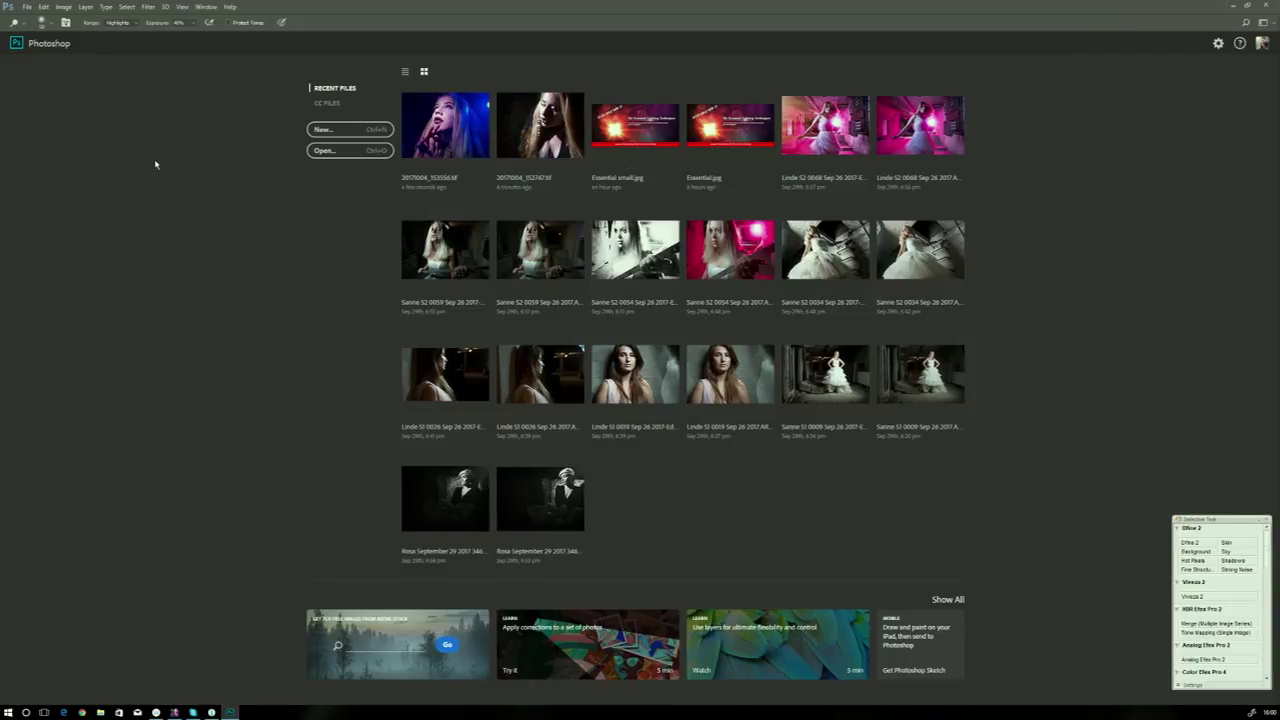
# - In Capture One, lower portrait 20171004_153829's exposure from 0.51 to 0.17 and send it to Photoshop
pyautogui.click(211, 712)
pyautogui.click(316, 640)
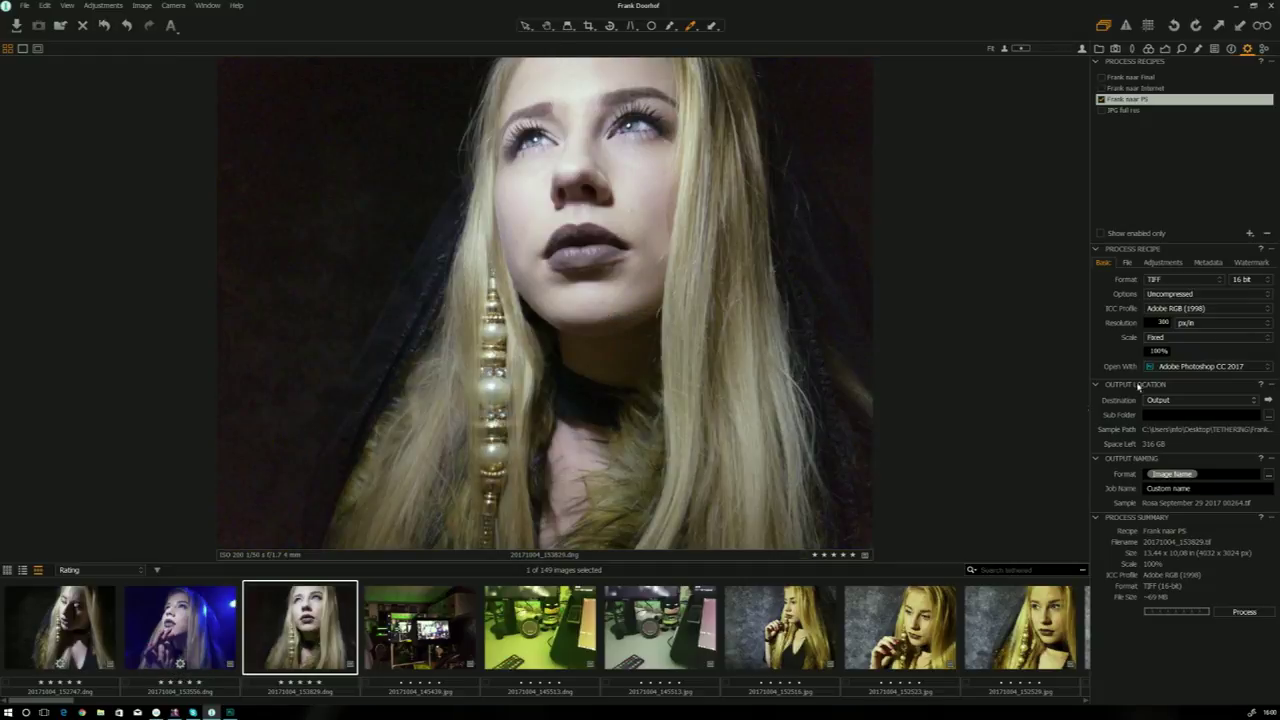
pyautogui.click(1166, 48)
pyautogui.moveTo(1201, 228); pyautogui.dragTo(1197, 228)
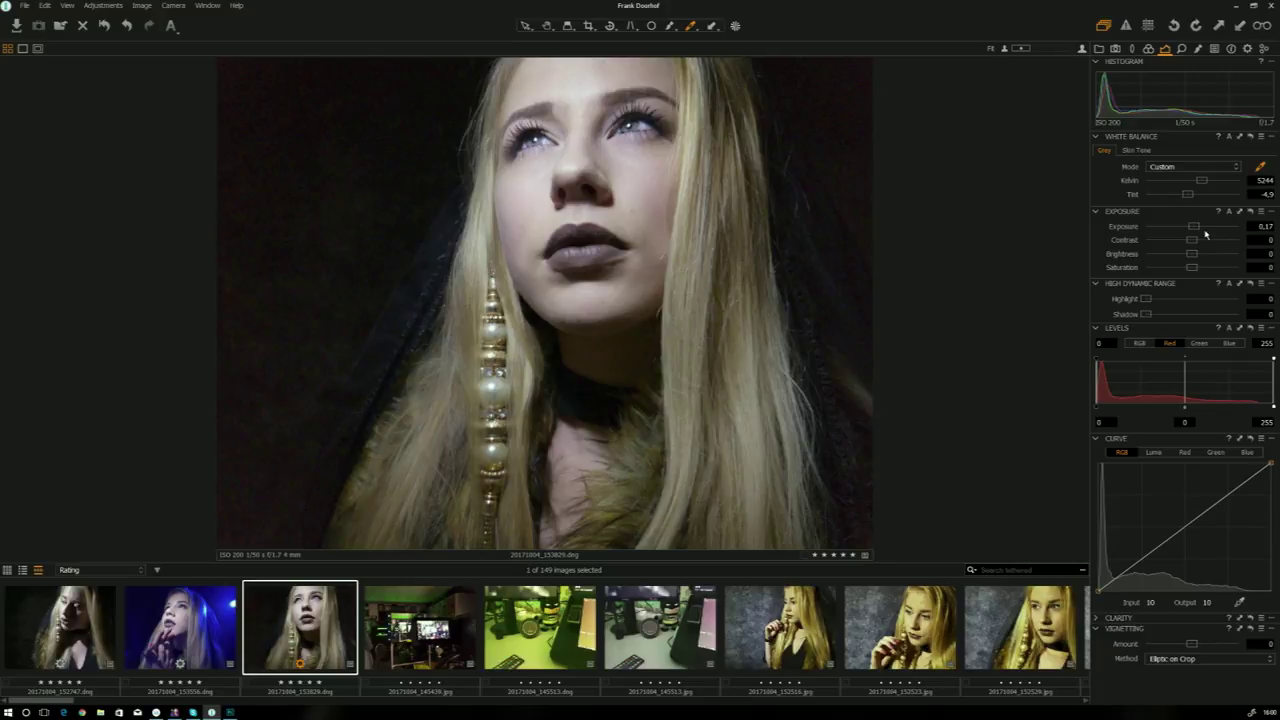
pyautogui.hotkey('alt', 'Tab')
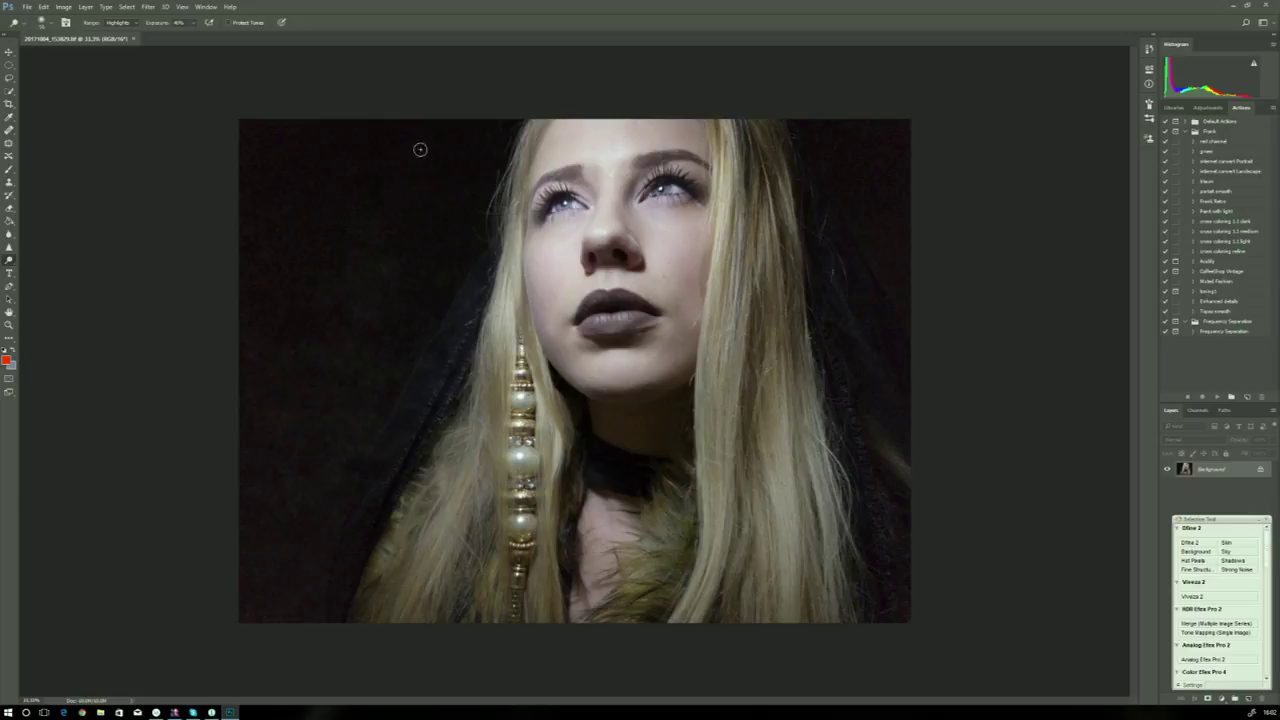
# - Launch the DxO FilmPack 5 filter on the blonde portrait and postpone the update notice
pyautogui.click(148, 7)
pyautogui.moveTo(211, 288)
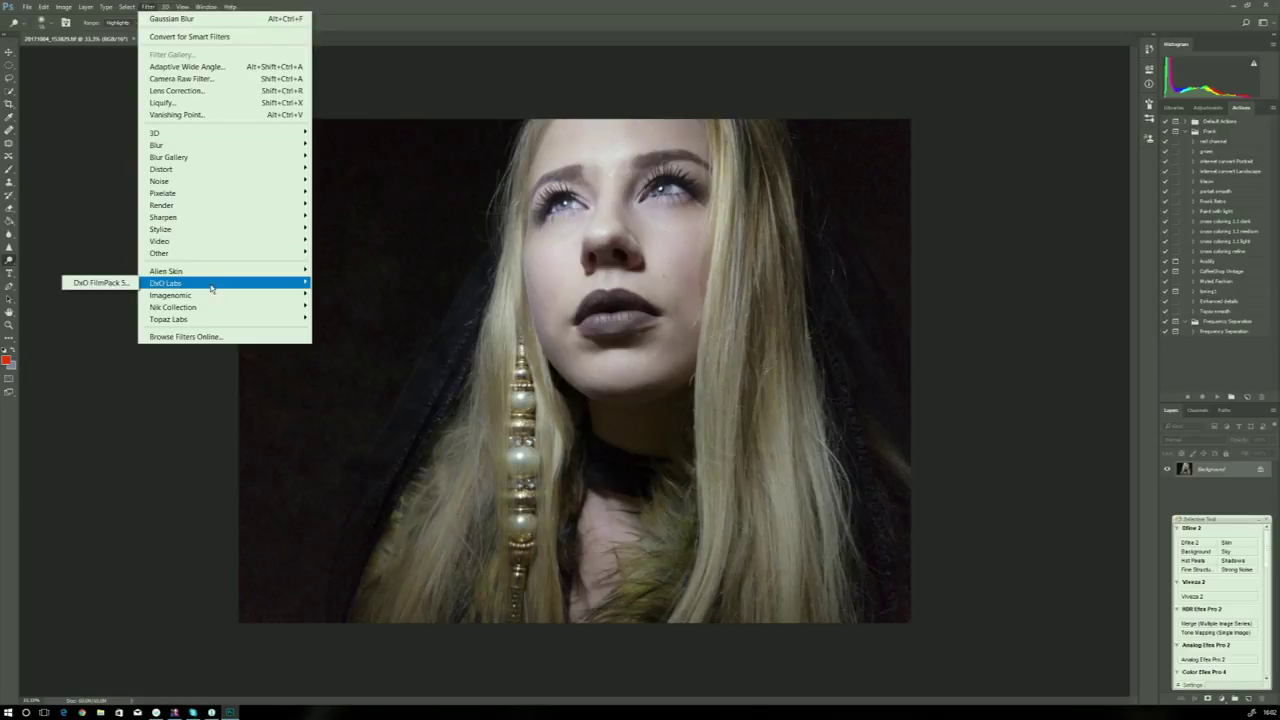
pyautogui.click(116, 285)
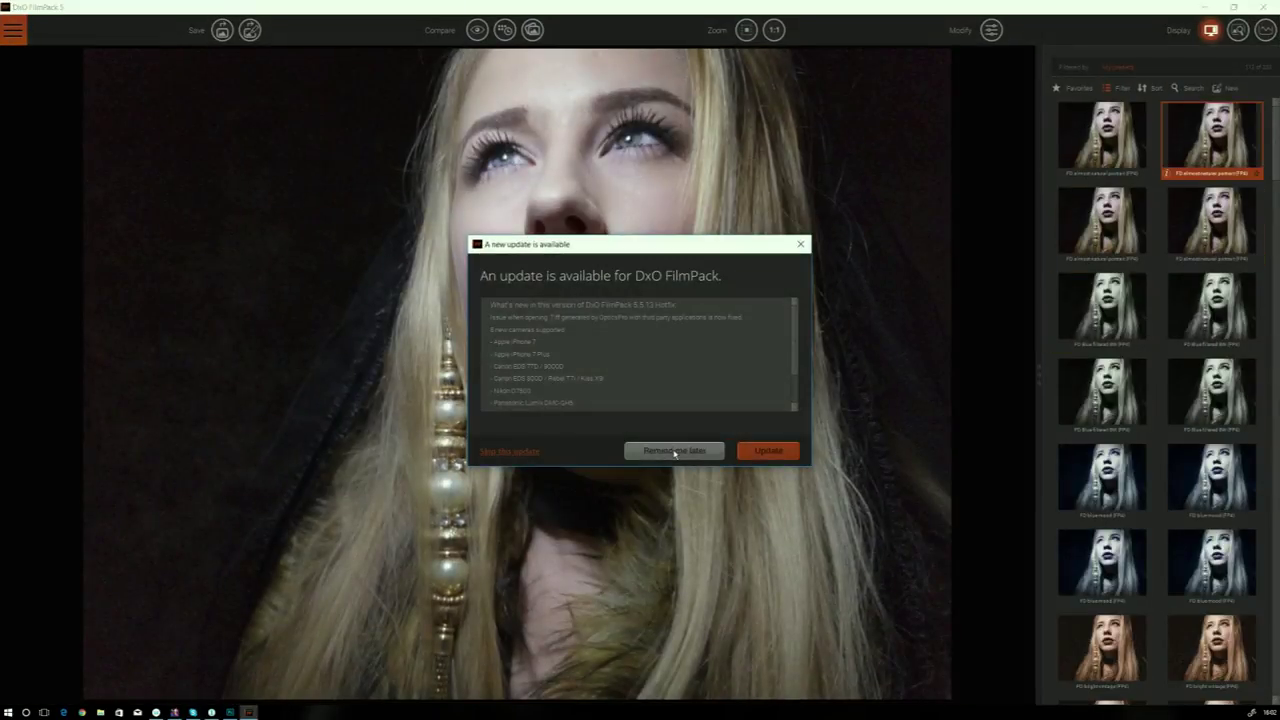
pyautogui.click(675, 451)
# - Try FD Blue filtered BW, settle on FD blue mood (FP4), compare, and save back to Photoshop
pyautogui.click(1106, 313)
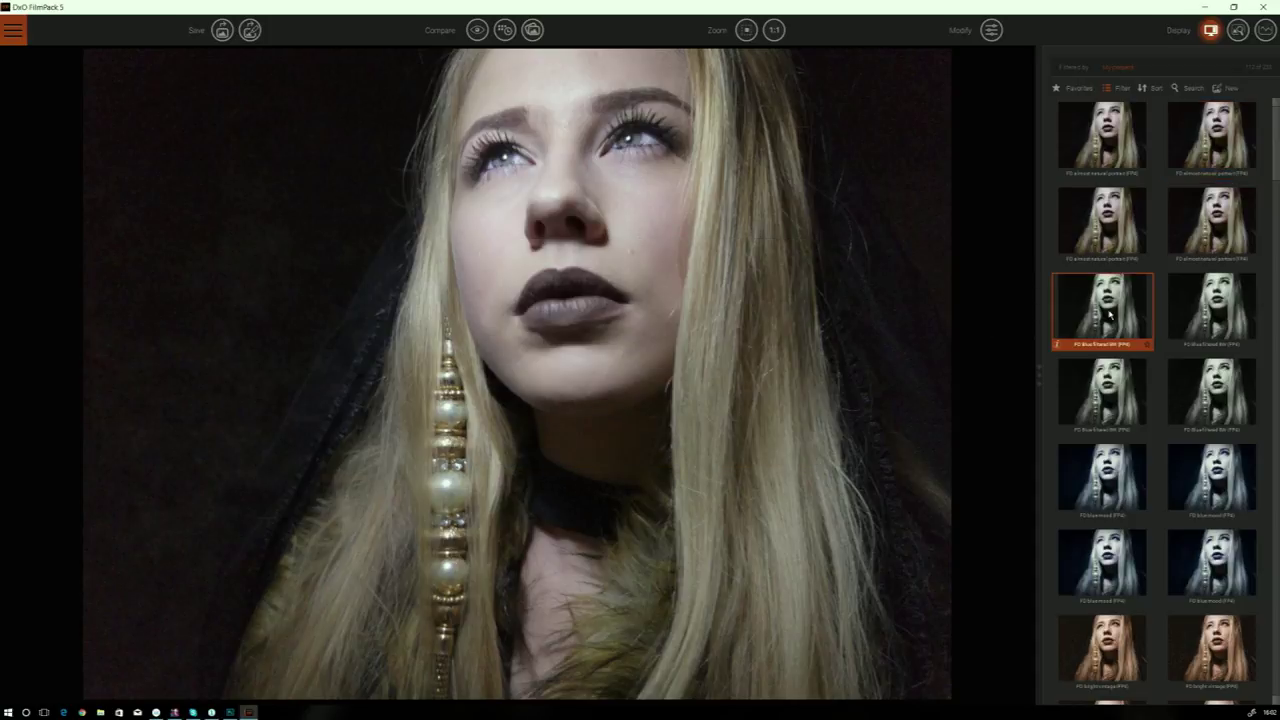
pyautogui.click(1108, 314)
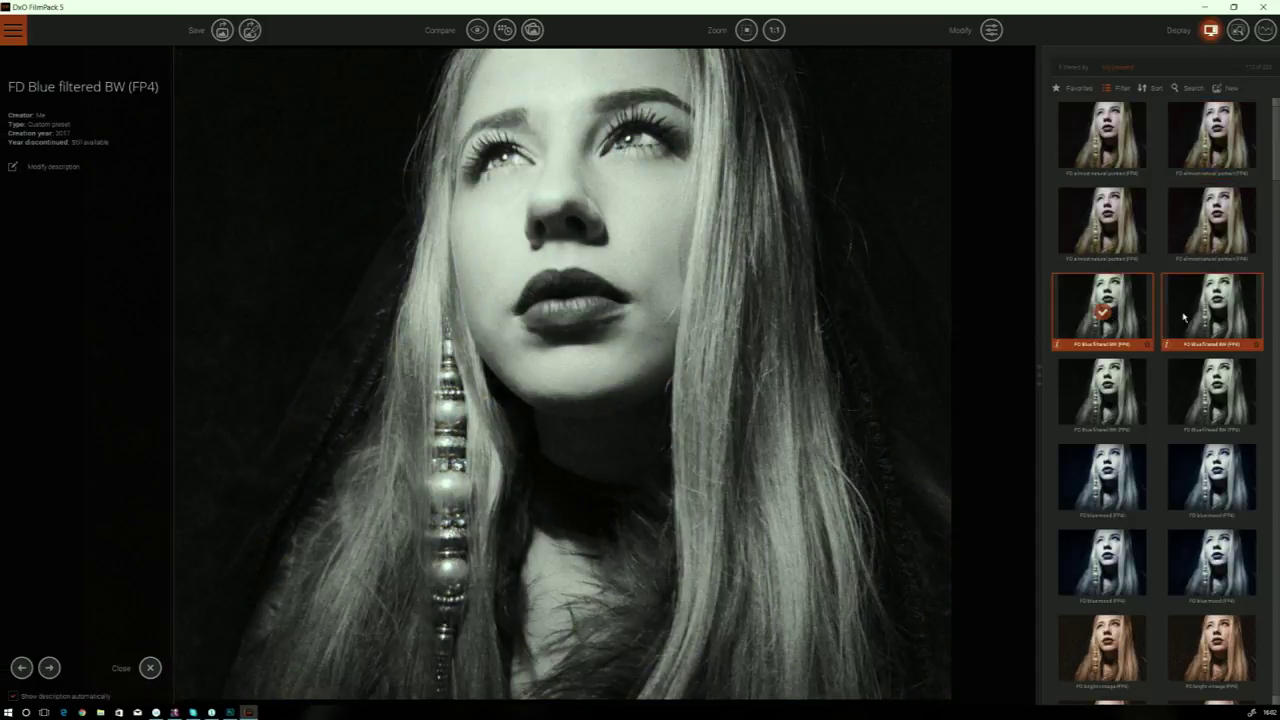
pyautogui.click(1106, 495)
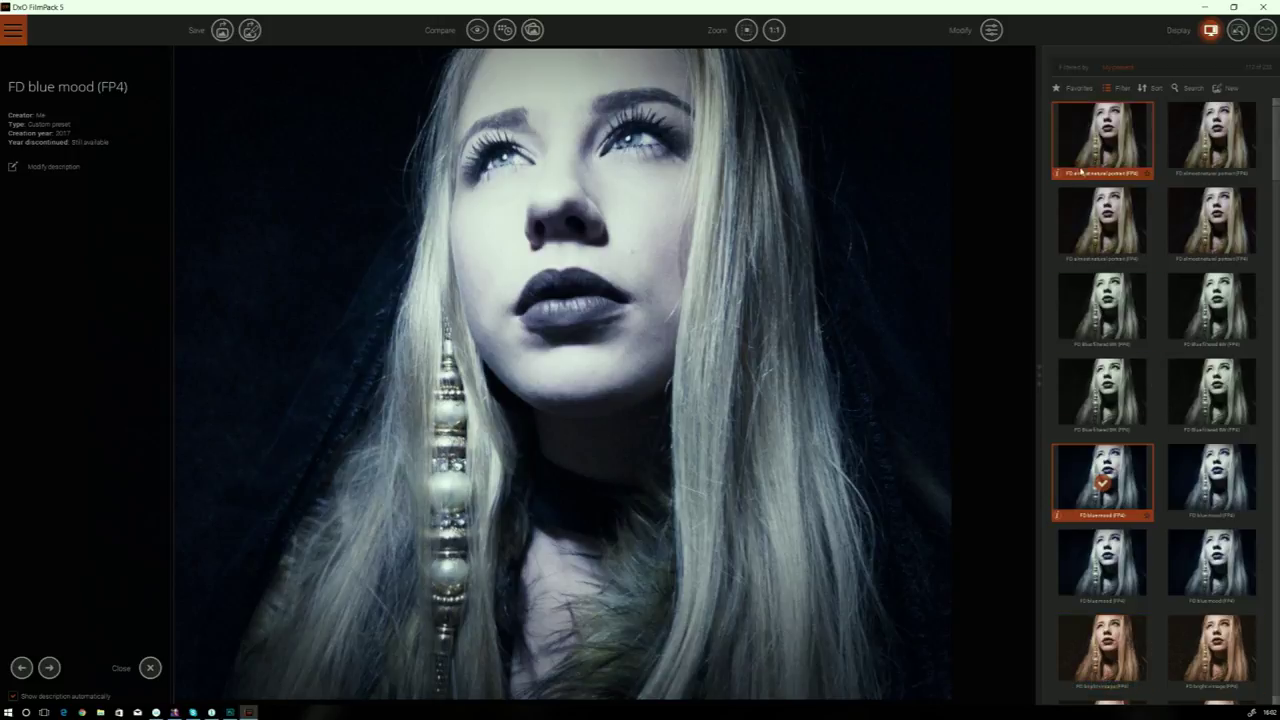
pyautogui.click(477, 30)
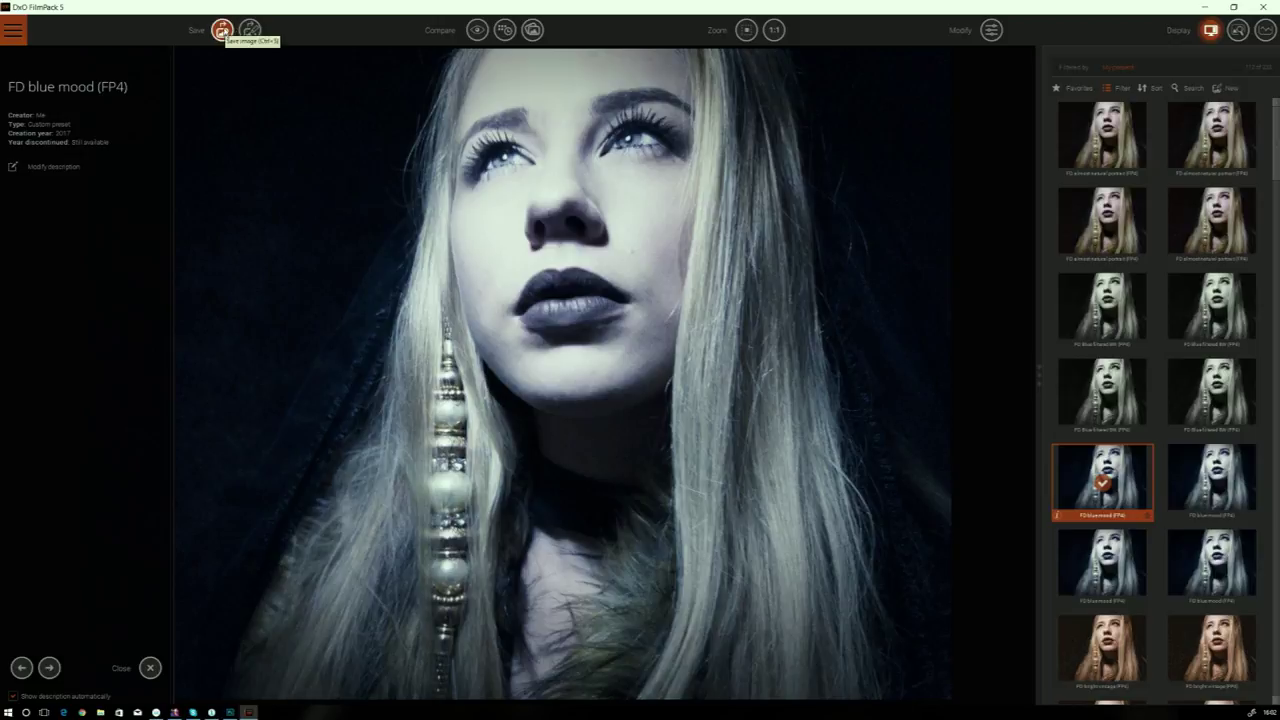
pyautogui.click(221, 31)
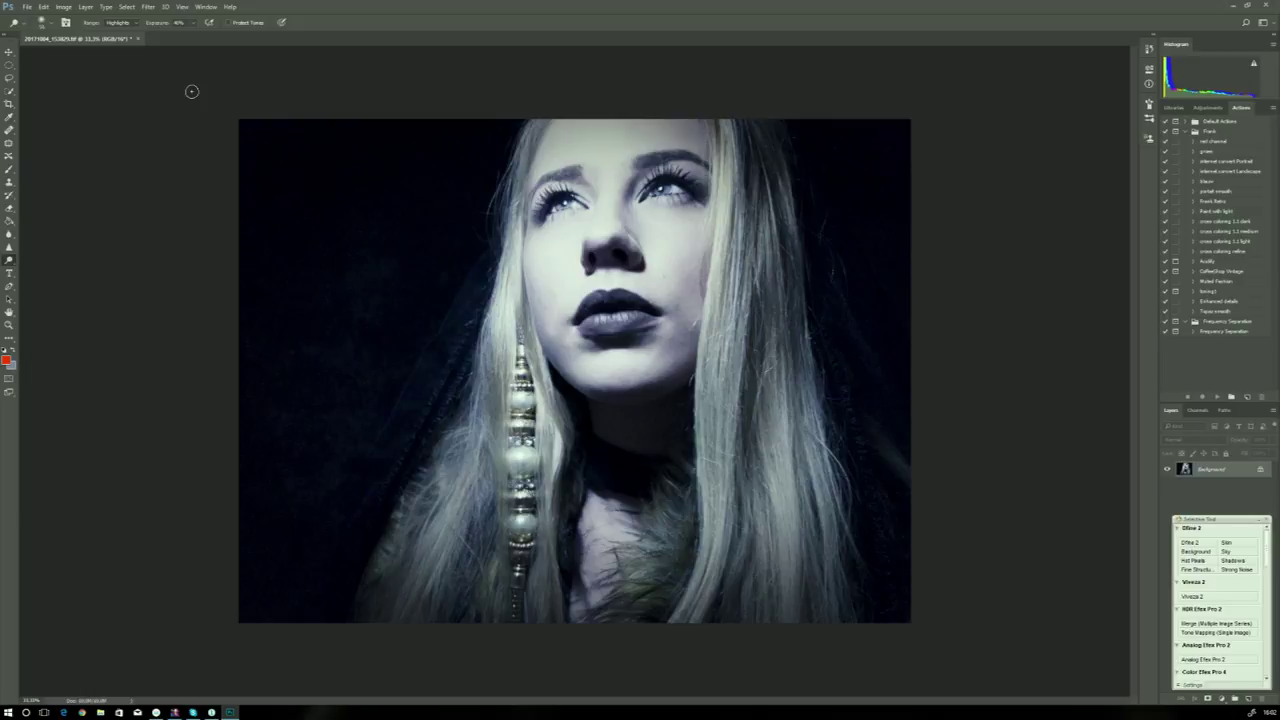
# - Dodge a small area under the eye, leaving the Layer menu unchanged
pyautogui.click(574, 213)
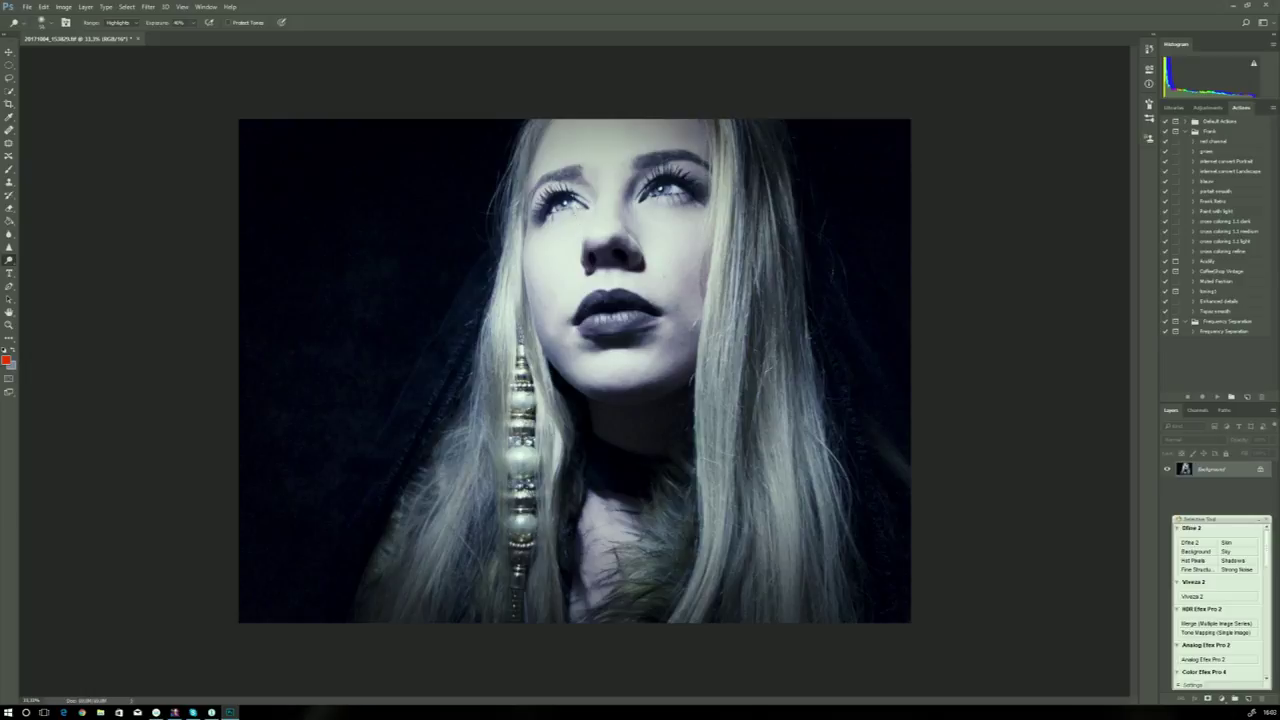
pyautogui.click(86, 7)
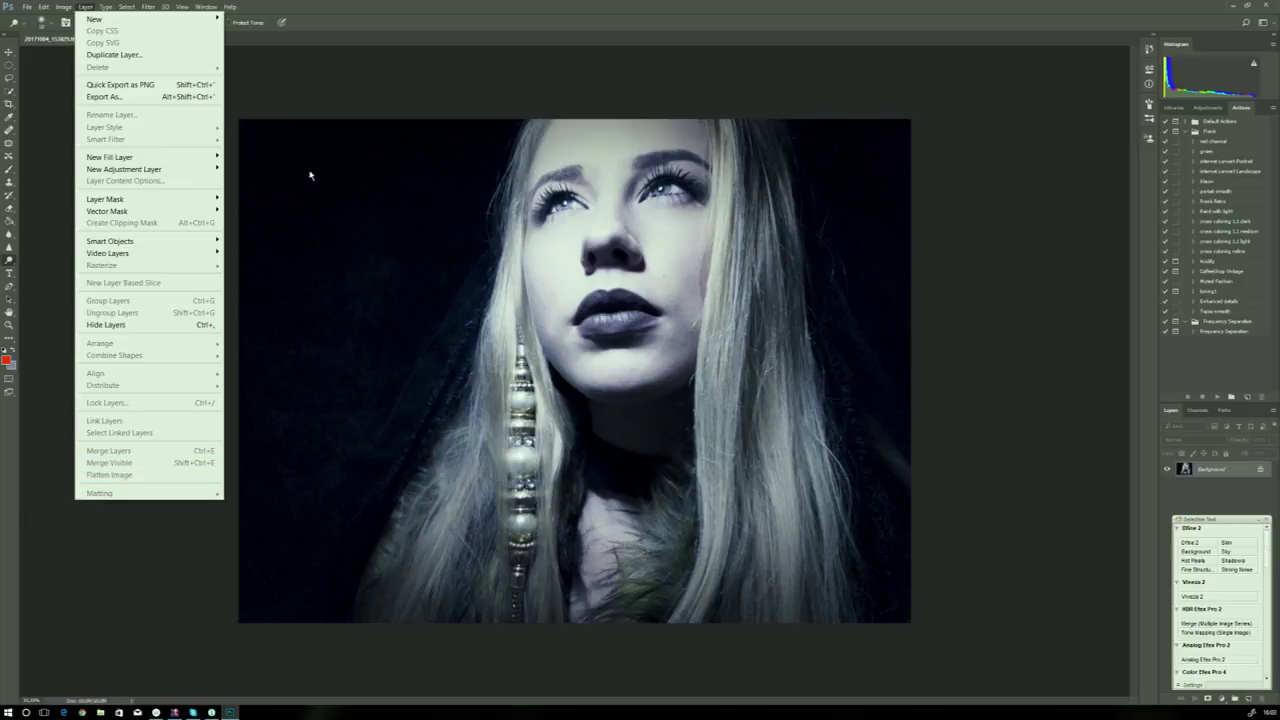
pyautogui.click(282, 100)
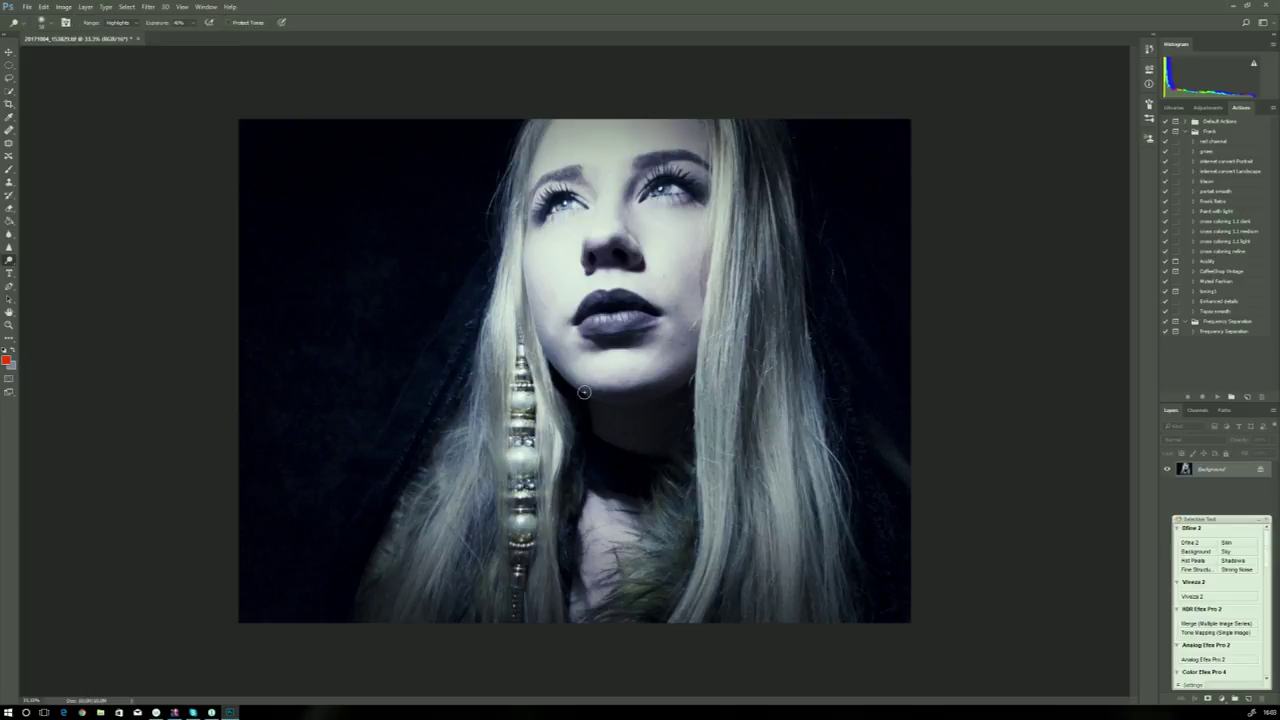
# - Apply a Curves S-curve that deepens shadows and lifts highlights
pyautogui.hotkey('ctrl', 'm')
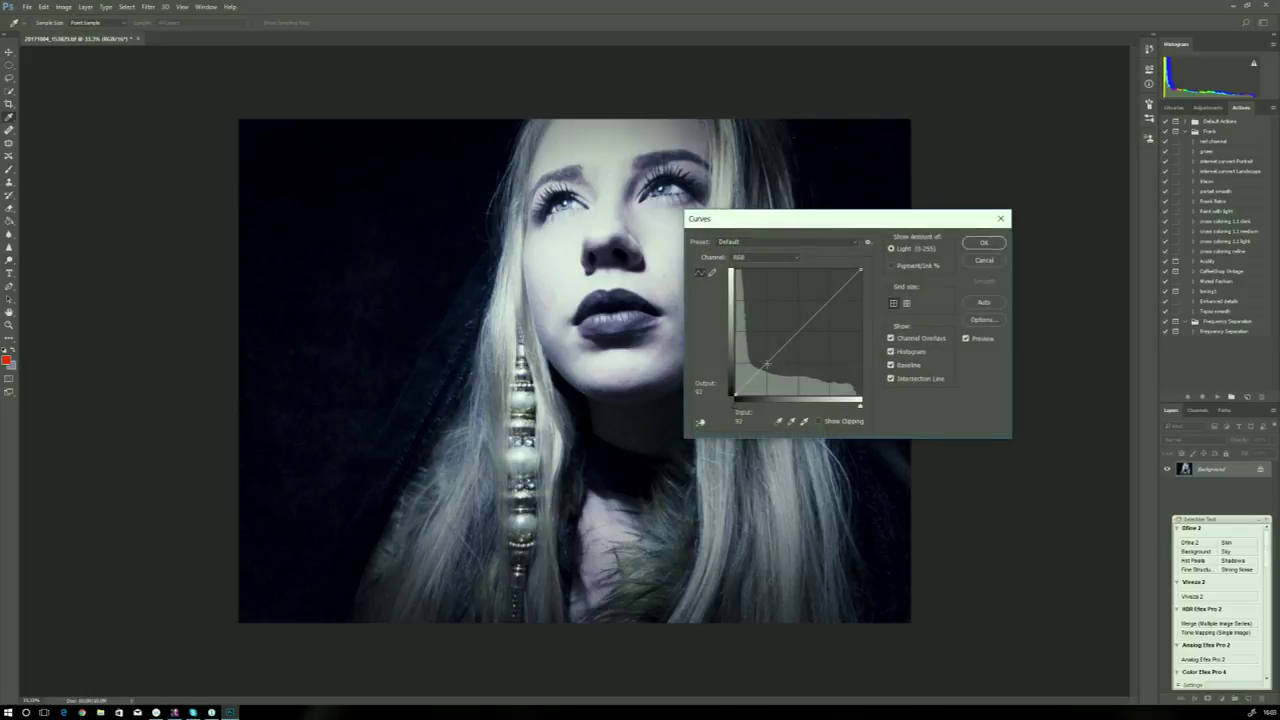
pyautogui.moveTo(762, 369); pyautogui.dragTo(762, 376)
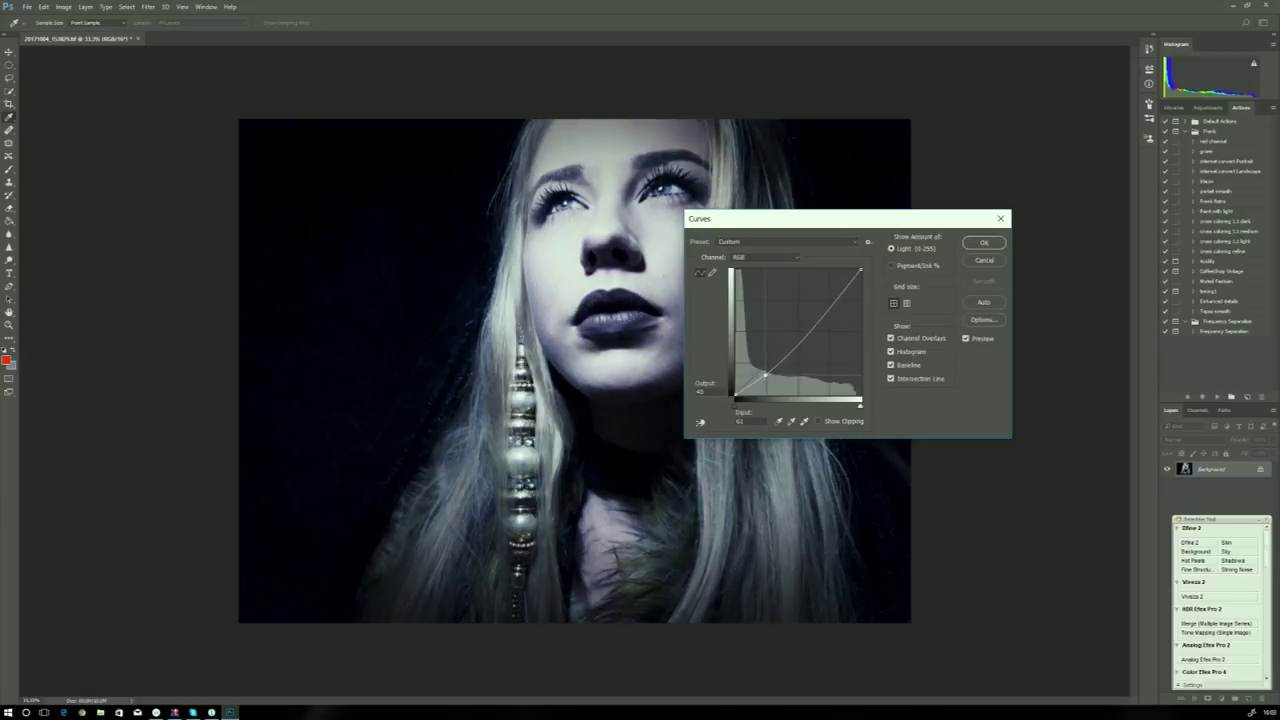
pyautogui.moveTo(845, 287); pyautogui.dragTo(846, 290)
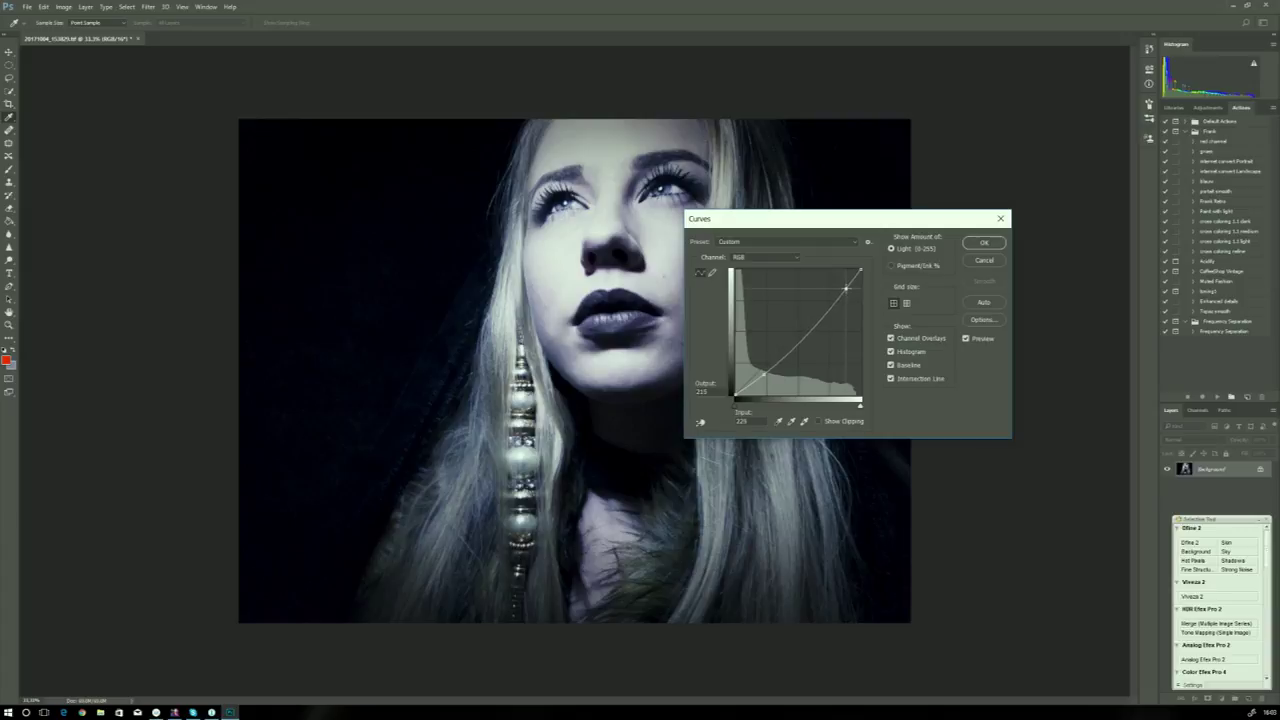
pyautogui.click(982, 243)
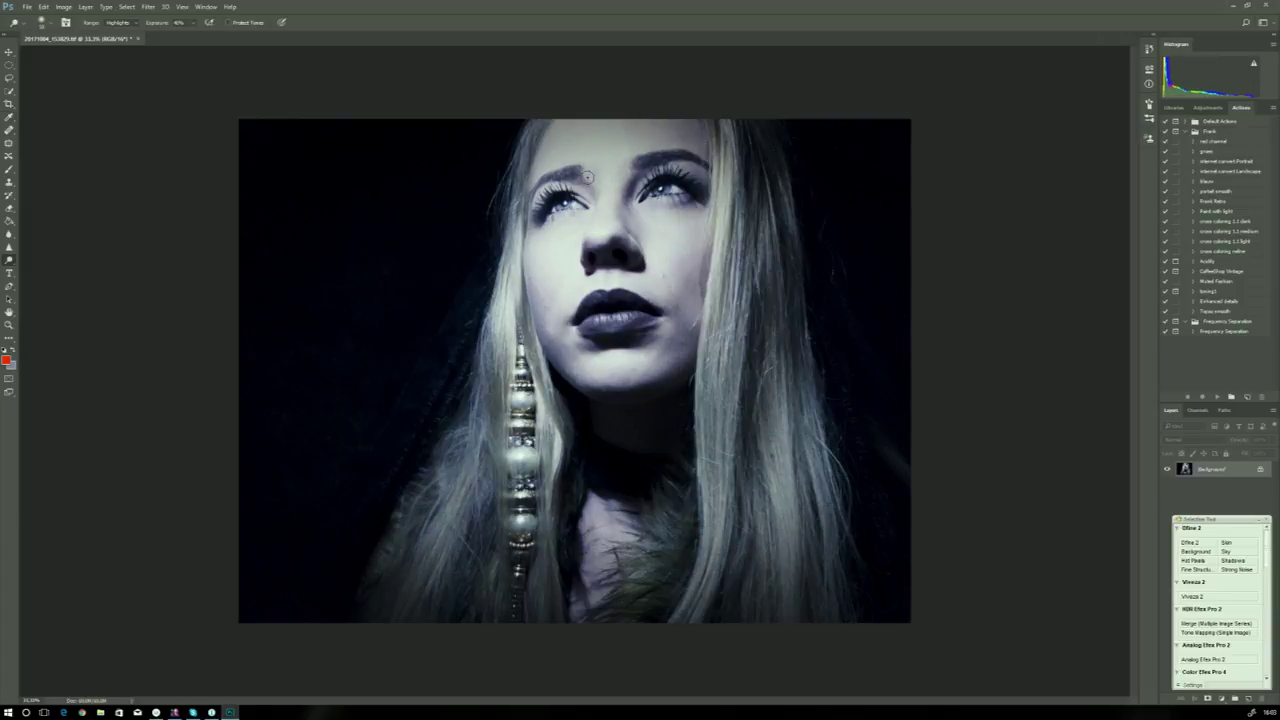
# - Save and close the finished blonde portrait, then show Capture One's library folder tree
pyautogui.click(28, 7)
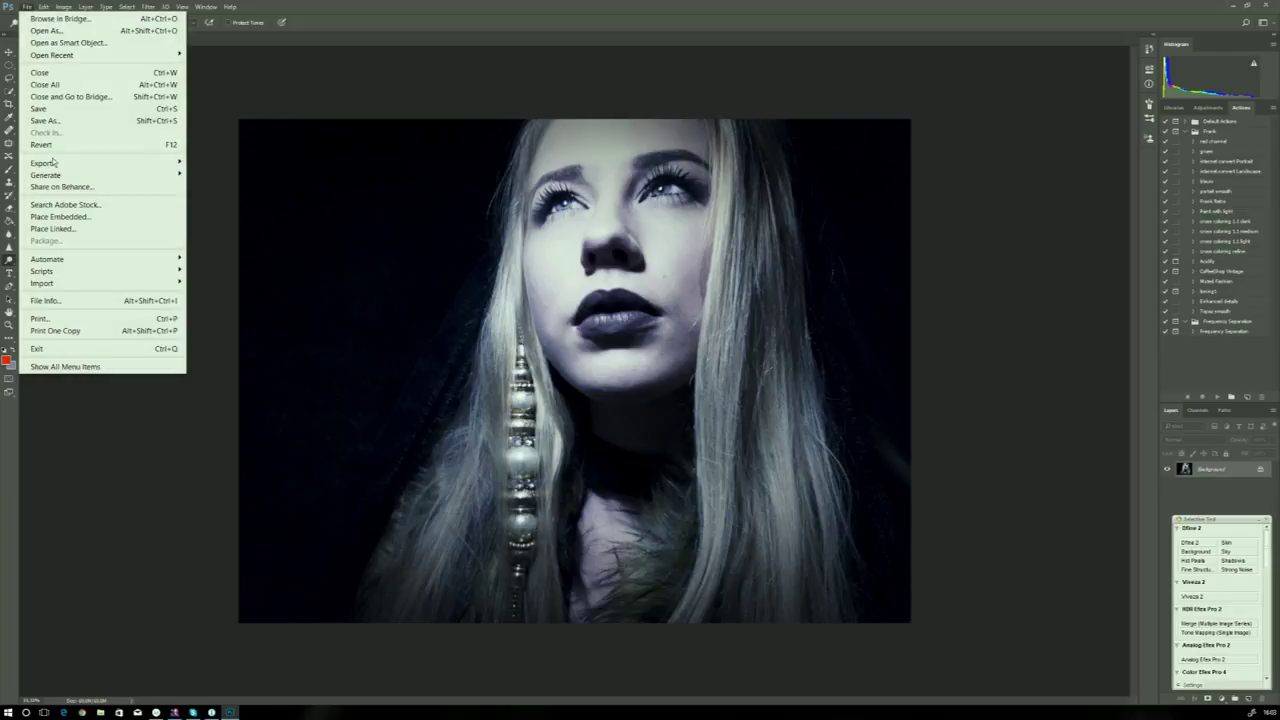
pyautogui.click(65, 74)
pyautogui.click(598, 266)
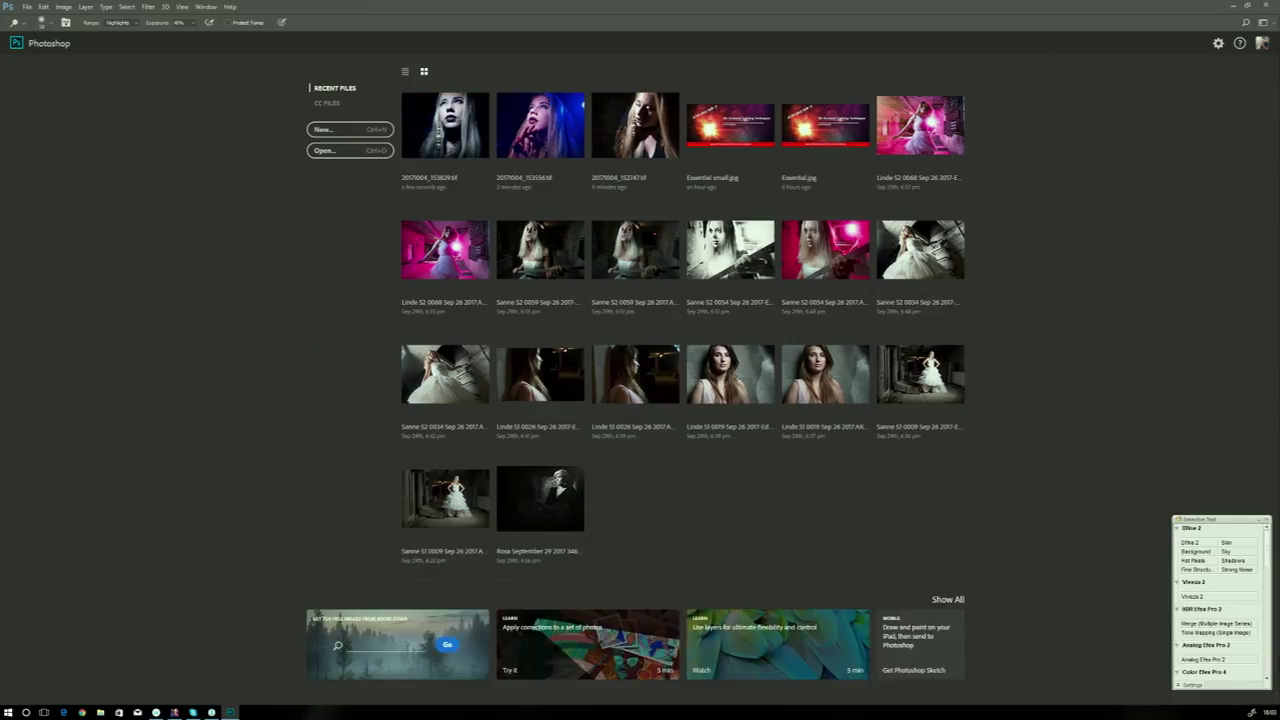
pyautogui.hotkey('alt', 'Tab')
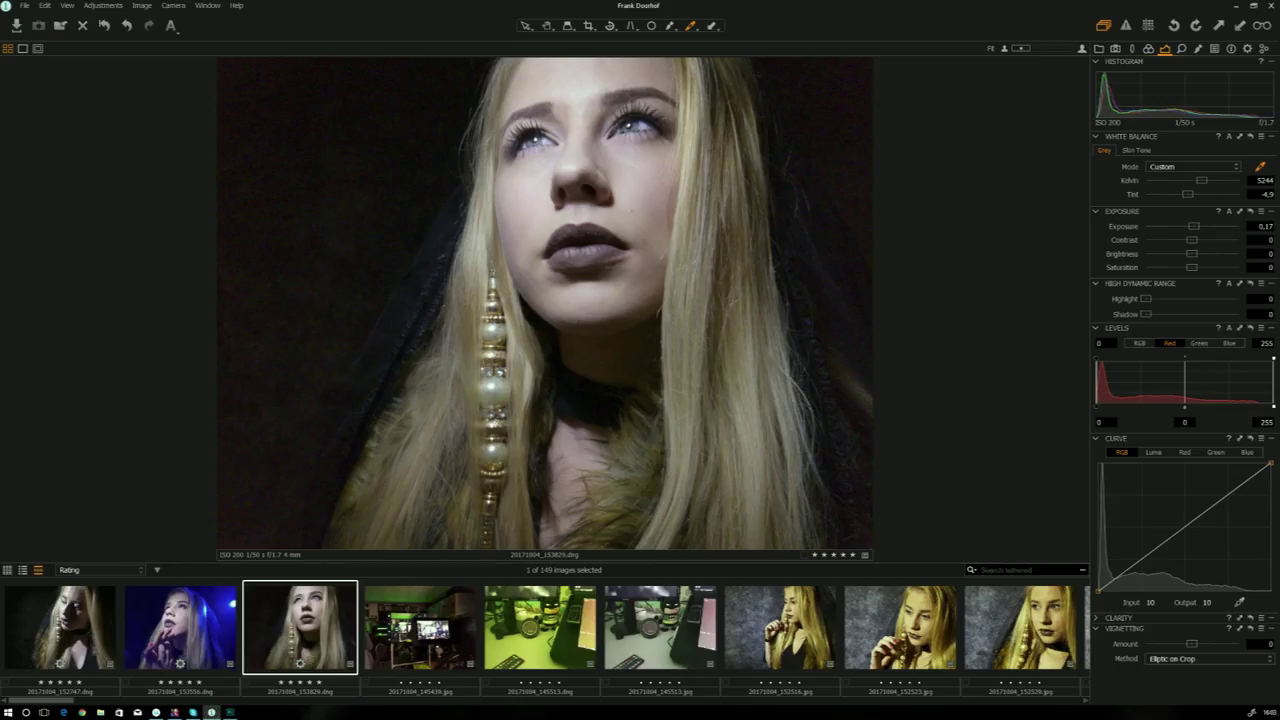
pyautogui.click(1100, 47)
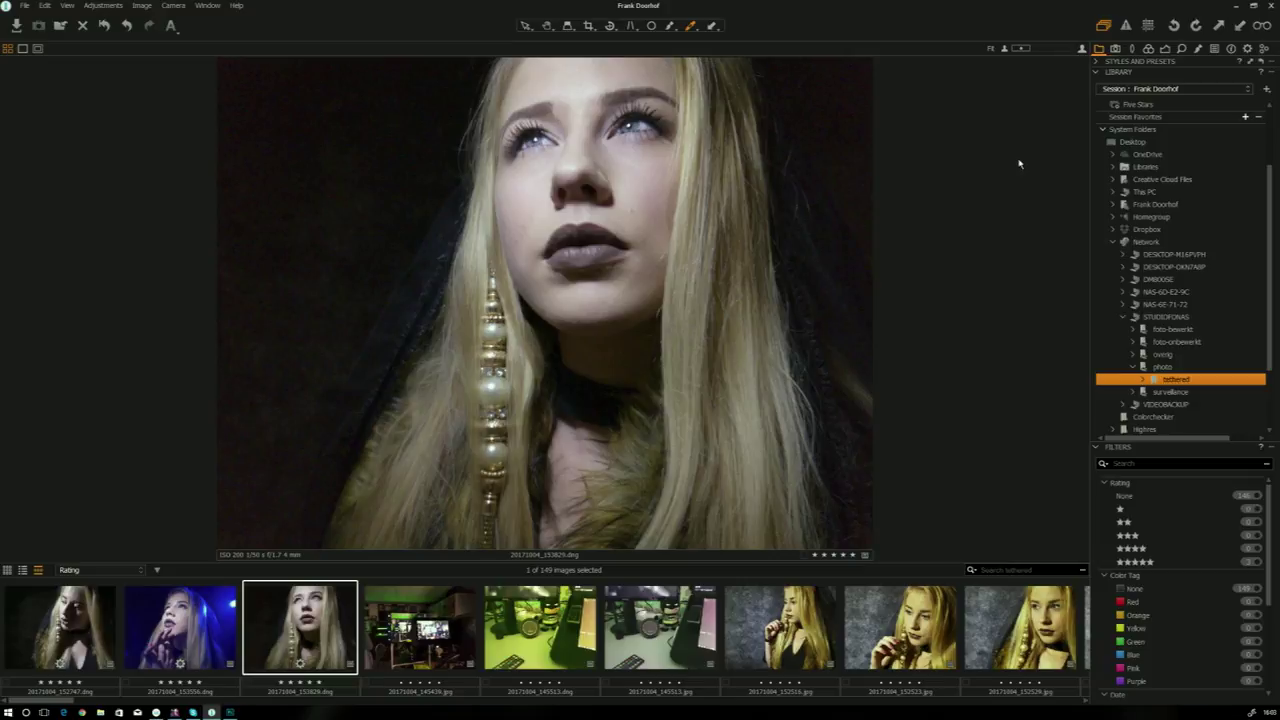